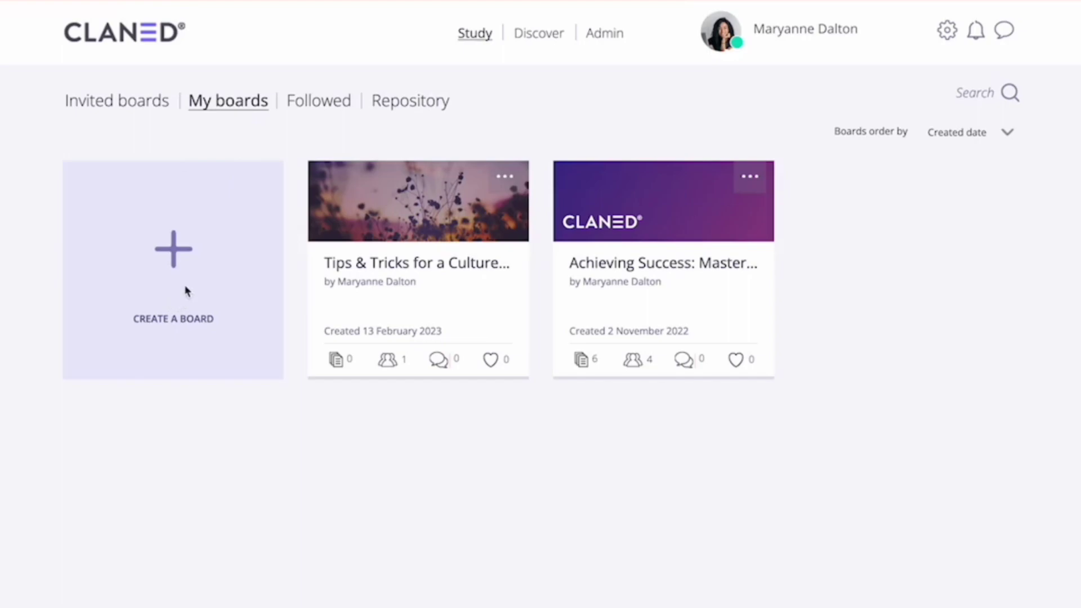
# Start a new board and name it 'CLANED® User Training - Online Course'
pyautogui.click(178, 254)
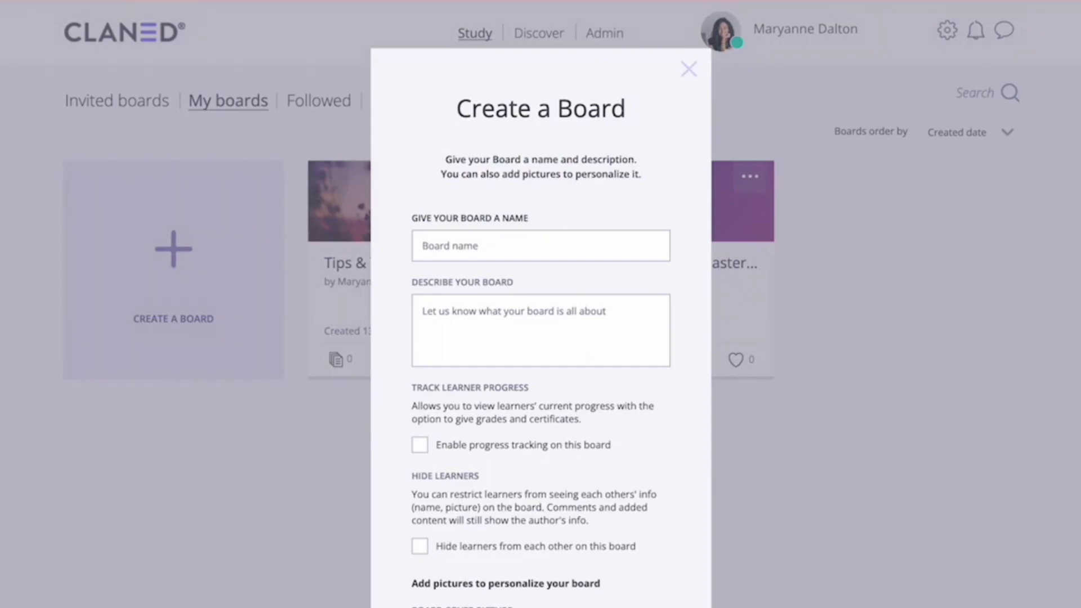
pyautogui.click(434, 249)
pyautogui.write('CLANED® User Training - Online Course')
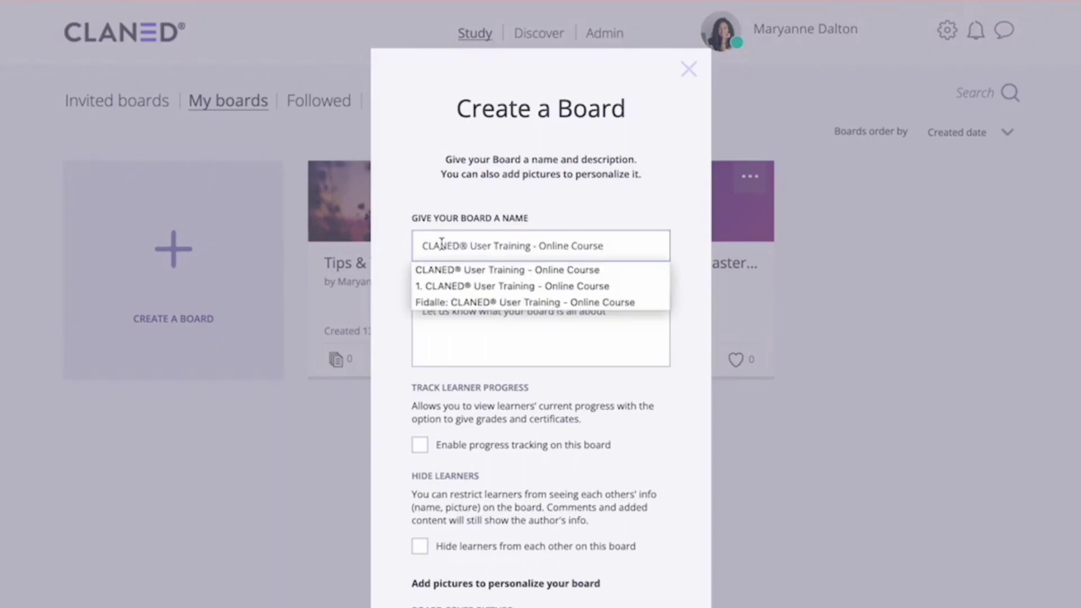
pyautogui.click(586, 350)
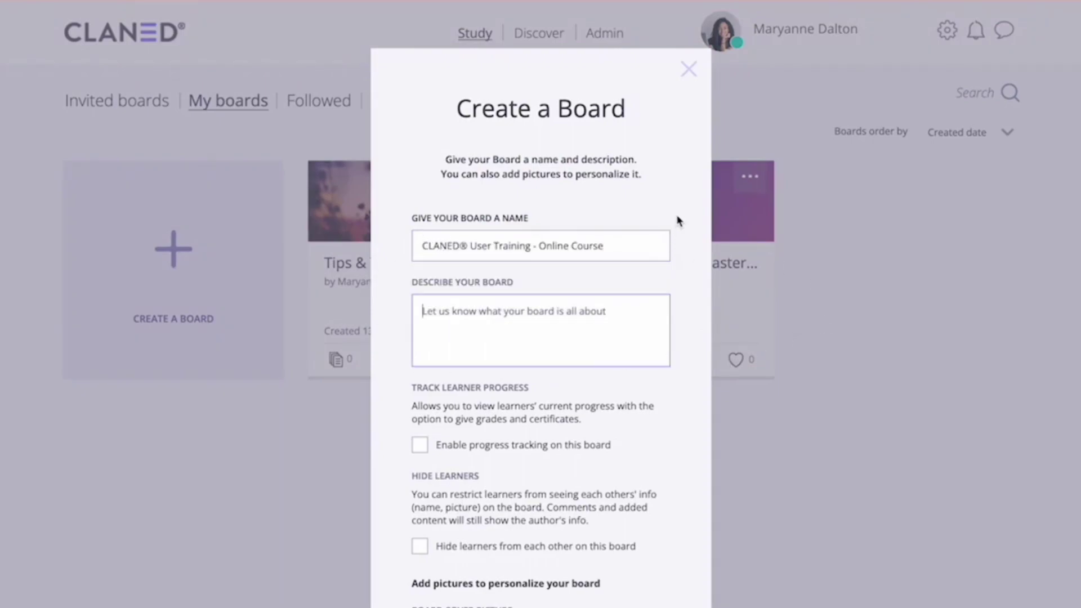
pyautogui.scroll(-3, 678, 222)
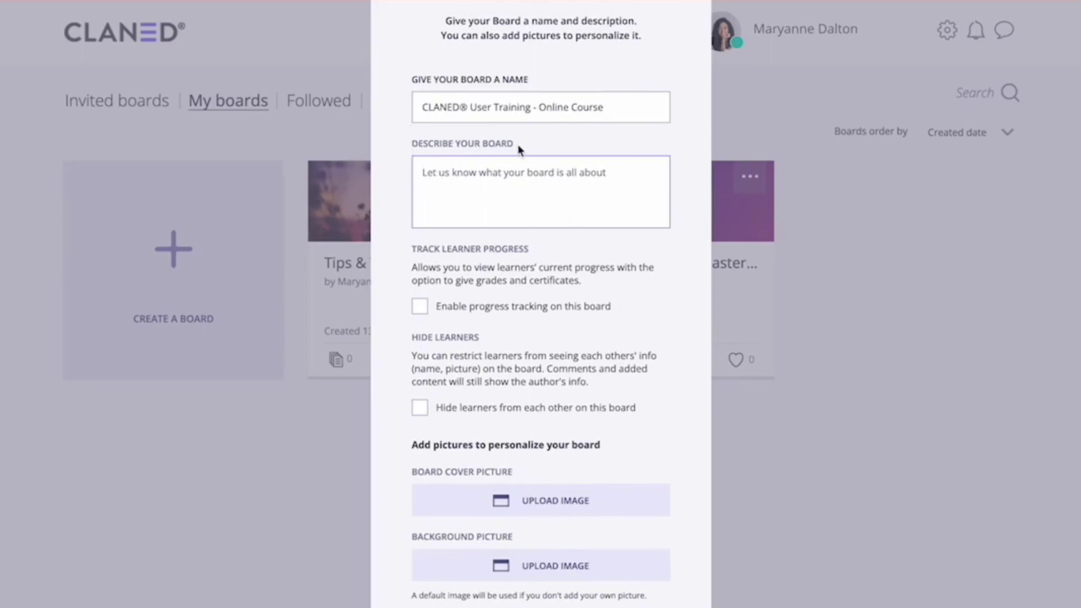
pyautogui.scroll(-1, 517, 145)
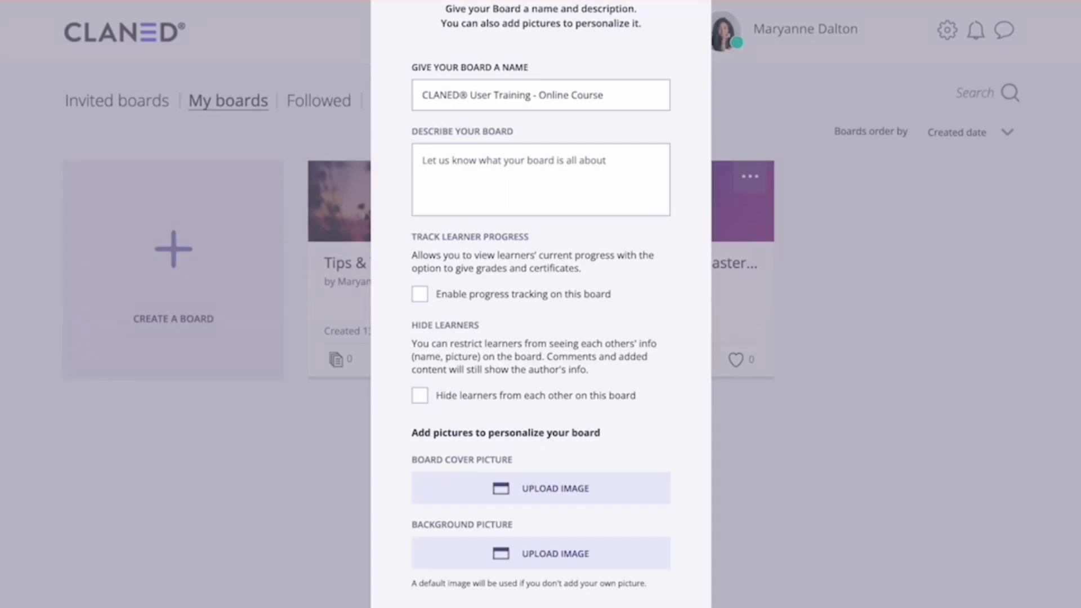
# Paste the prepared formatted description covering learner outcomes and a 'How to study' section
pyautogui.click(433, 163)
pyautogui.hotkey('ctrl', 'v')
pyautogui.scroll(6, 507, 308)
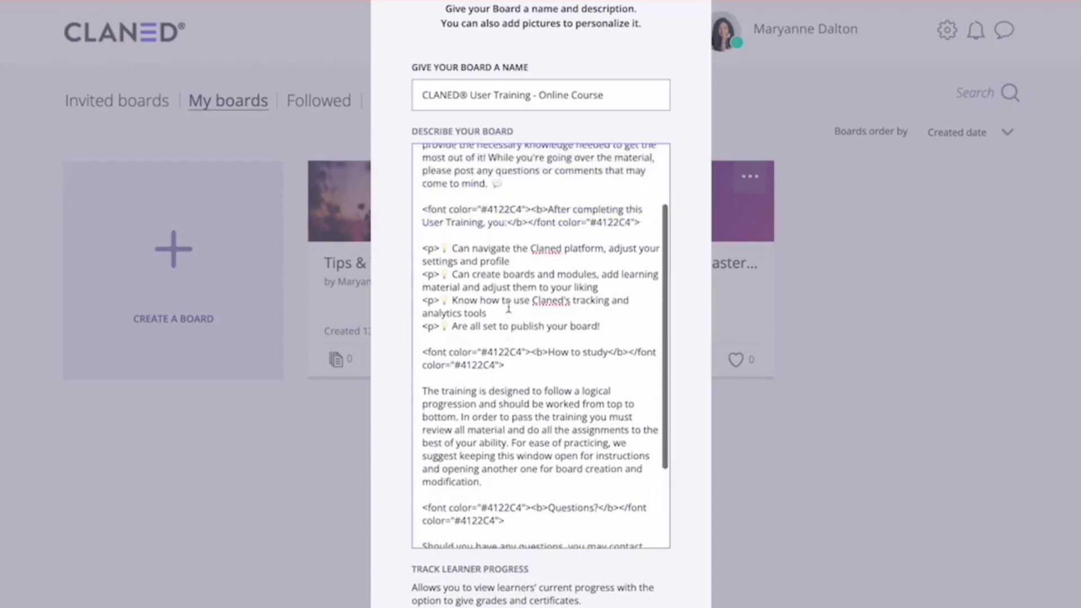
pyautogui.scroll(-10, 749, 340)
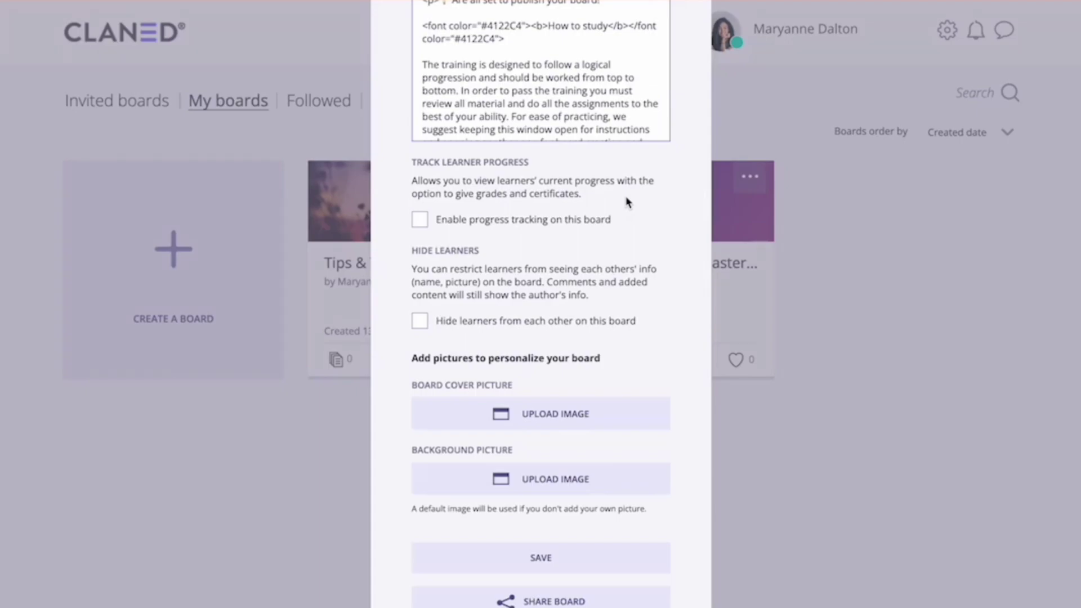
# Tick 'Enable progress tracking on this board'
pyautogui.click(420, 219)
# Upload the purple-pink unsplash JPG as the board cover picture
pyautogui.click(557, 413)
pyautogui.click(304, 121)
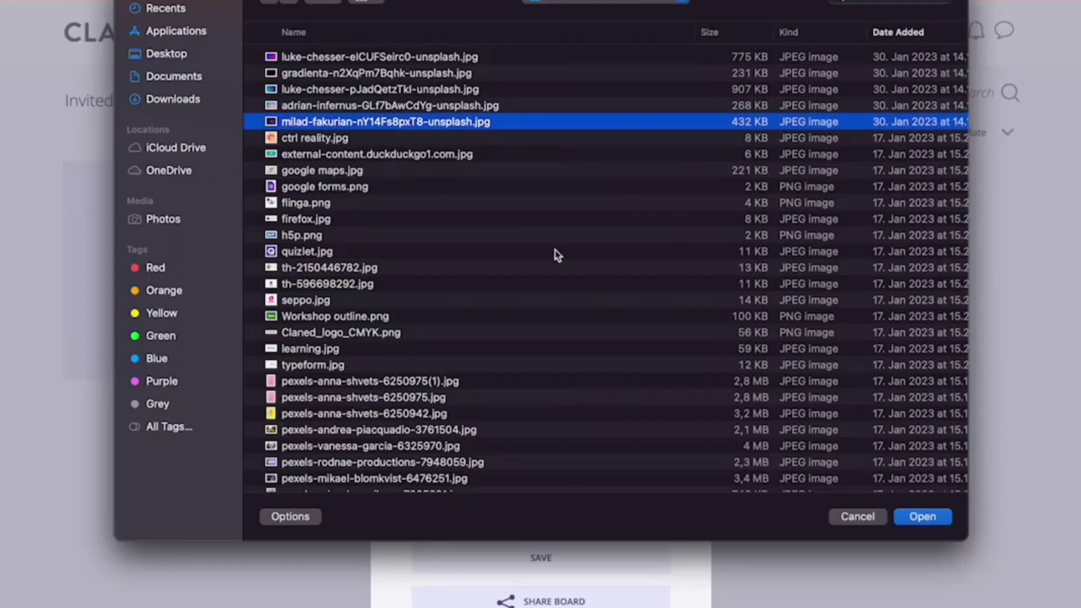
pyautogui.click(924, 516)
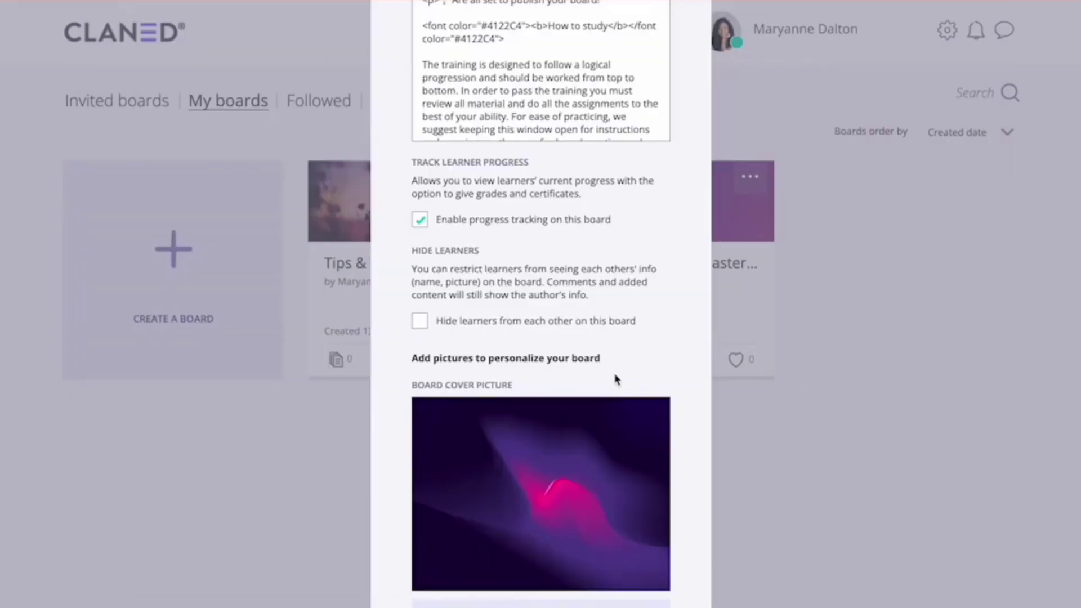
pyautogui.scroll(-3, 615, 376)
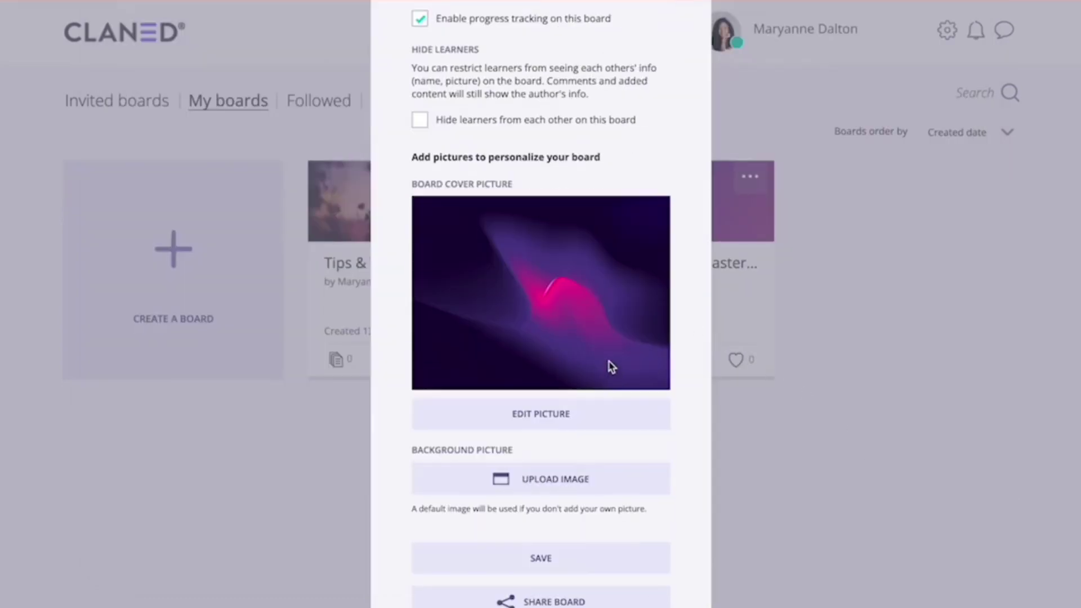
# Use the same unsplash image as the background picture, then go to Share Board
pyautogui.click(544, 488)
pyautogui.click(343, 122)
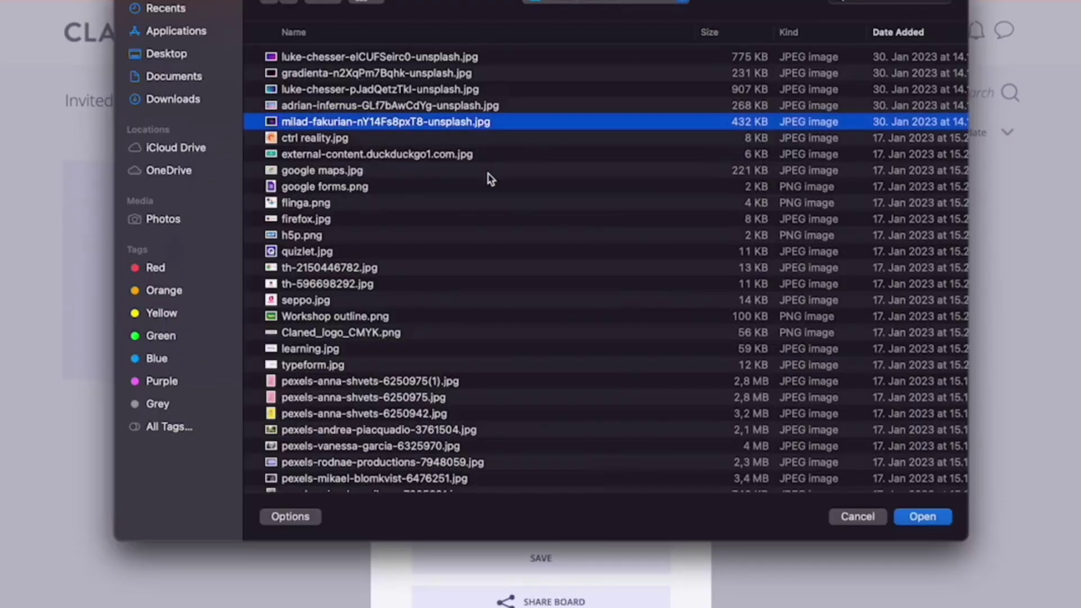
pyautogui.hscroll(1, 493, 177)
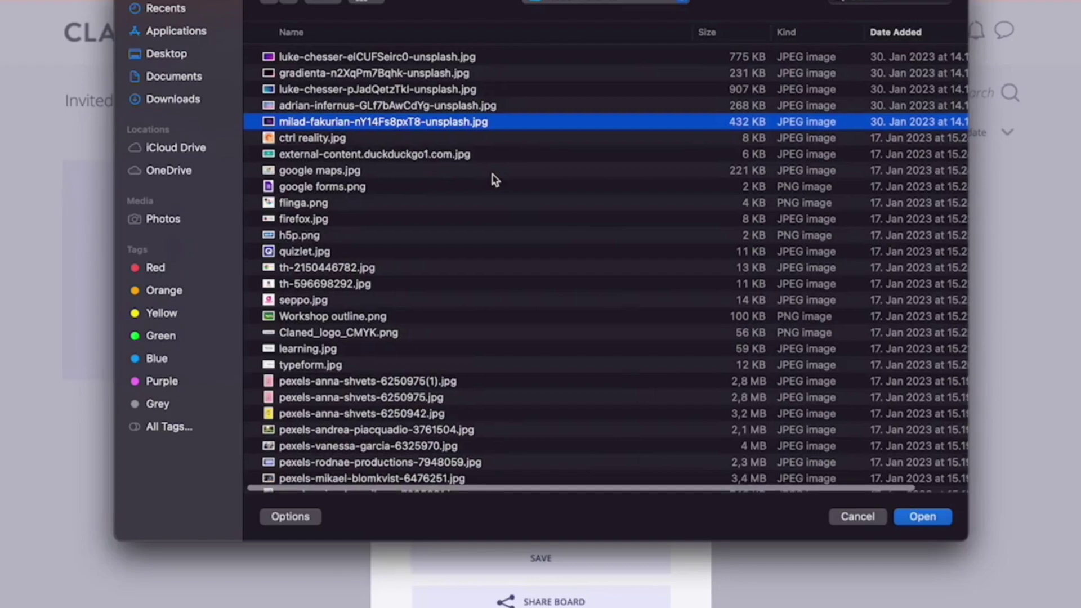
pyautogui.click(929, 518)
pyautogui.scroll(-4, 591, 357)
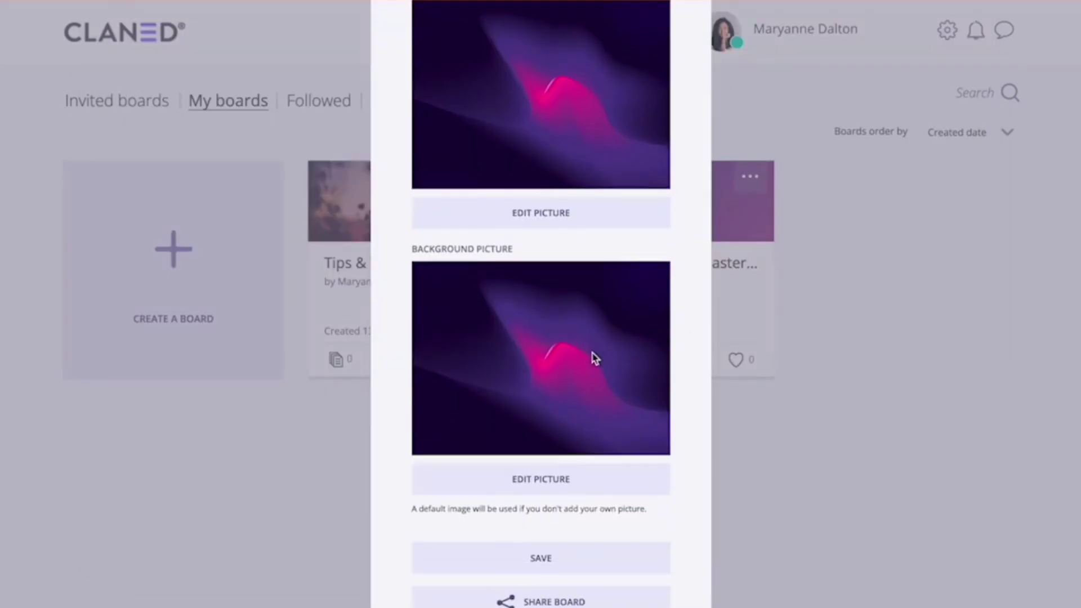
pyautogui.click(568, 213)
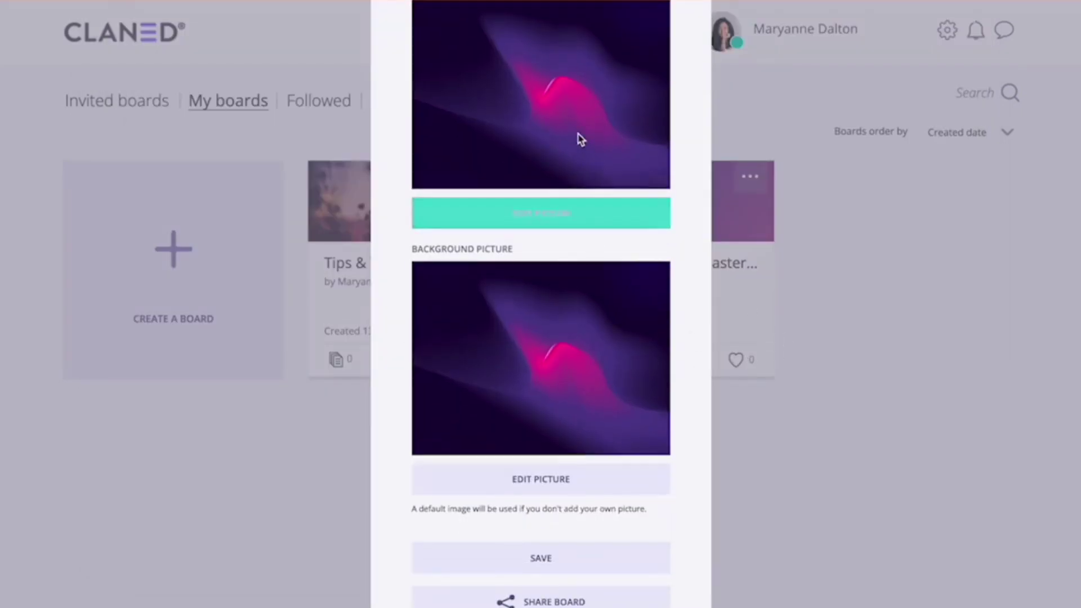
pyautogui.click(554, 601)
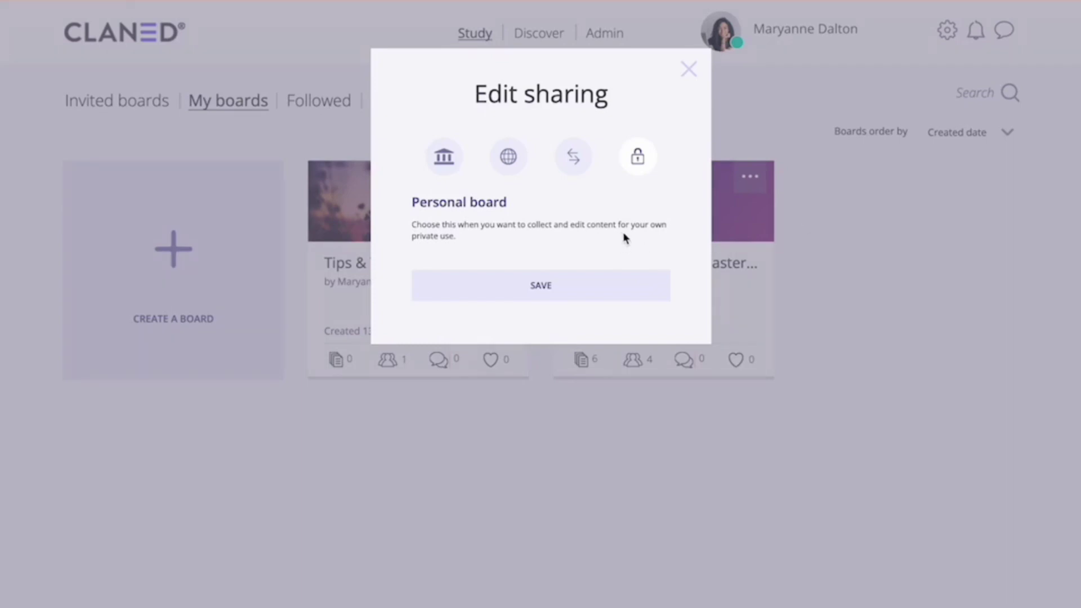
# Choose 'Share to an organization' targeting all Claned Group users
pyautogui.click(446, 163)
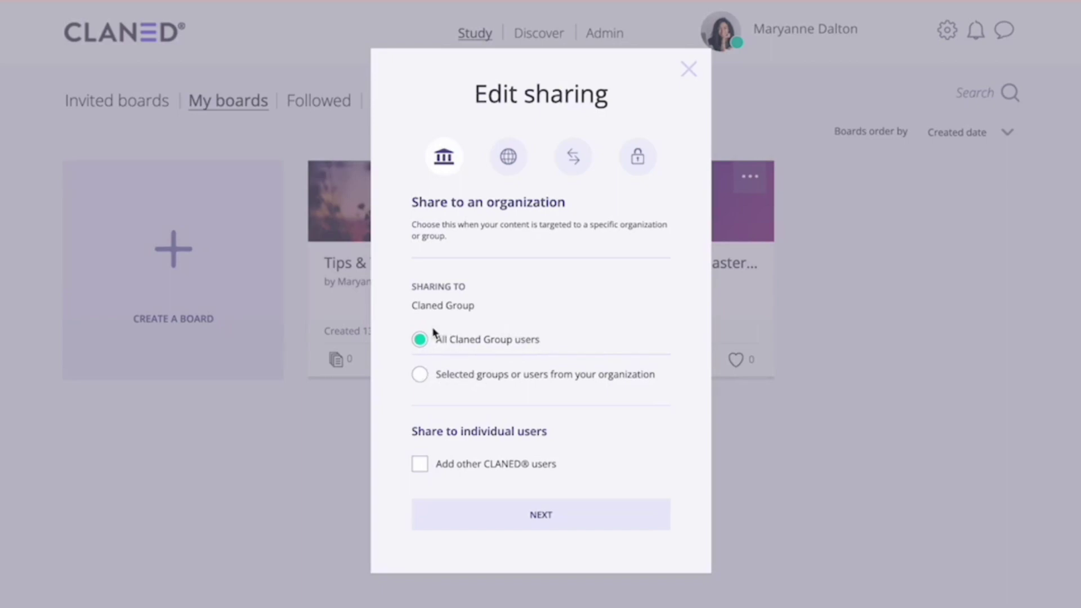
# Limit sharing to selected groups and add the Claned Templates group found by searching 'temp'
pyautogui.click(443, 377)
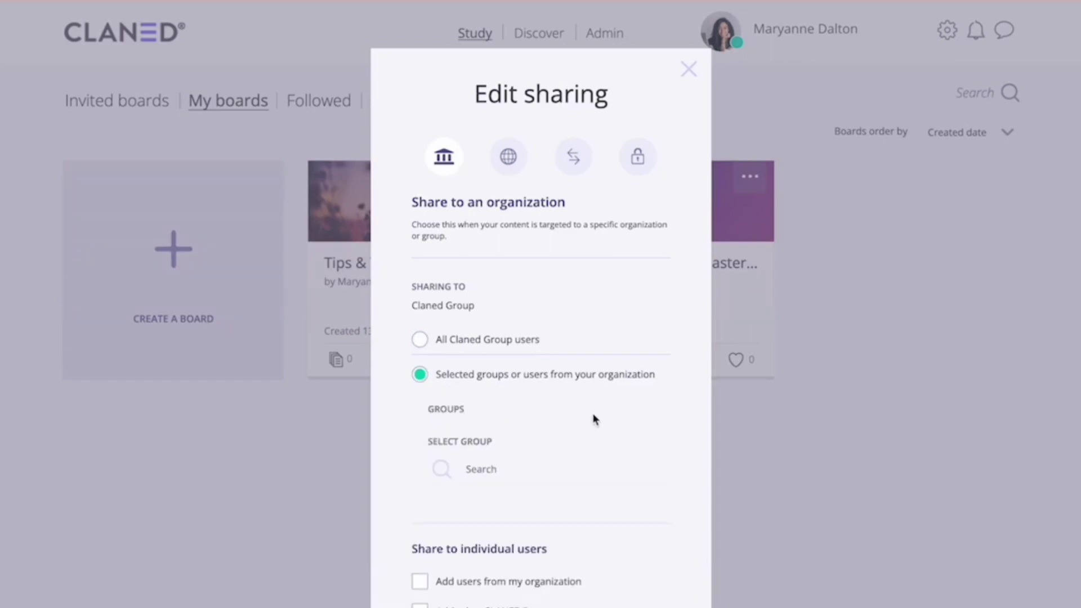
pyautogui.scroll(-2, 593, 417)
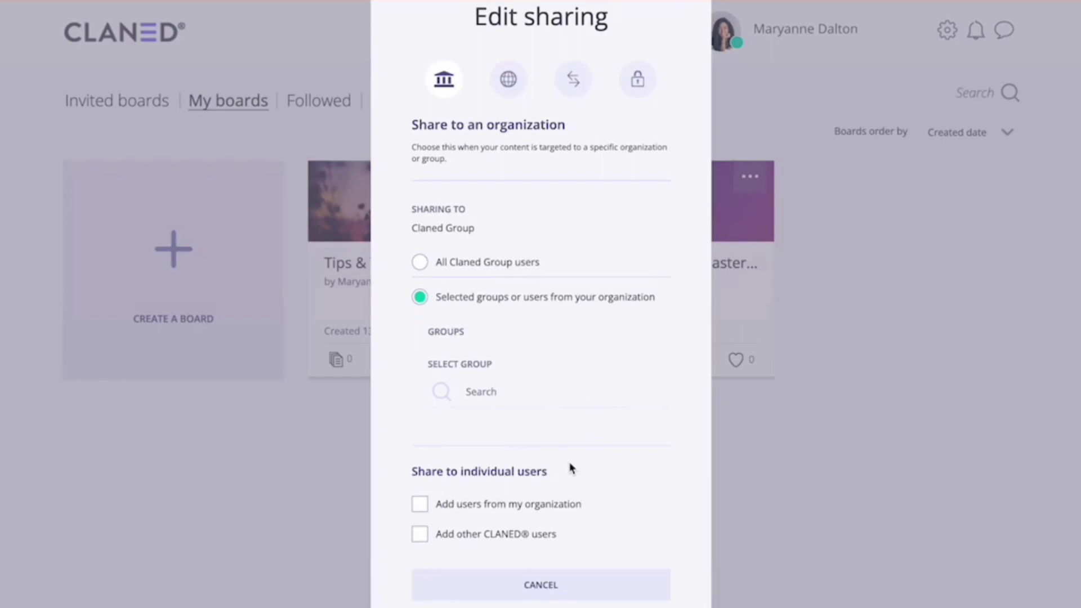
pyautogui.click(508, 394)
pyautogui.write('temp')
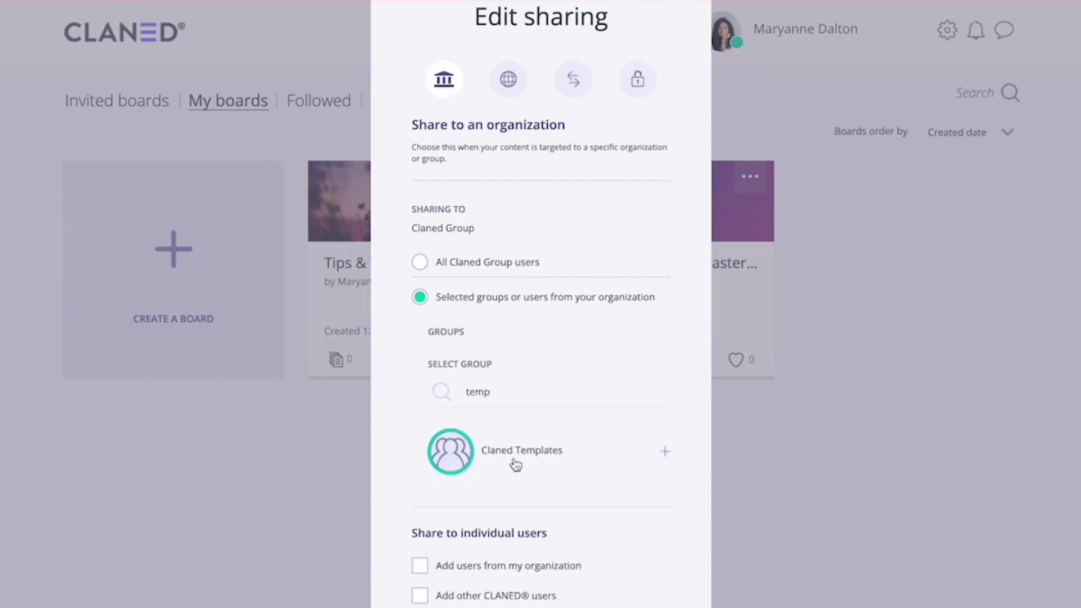
pyautogui.click(501, 460)
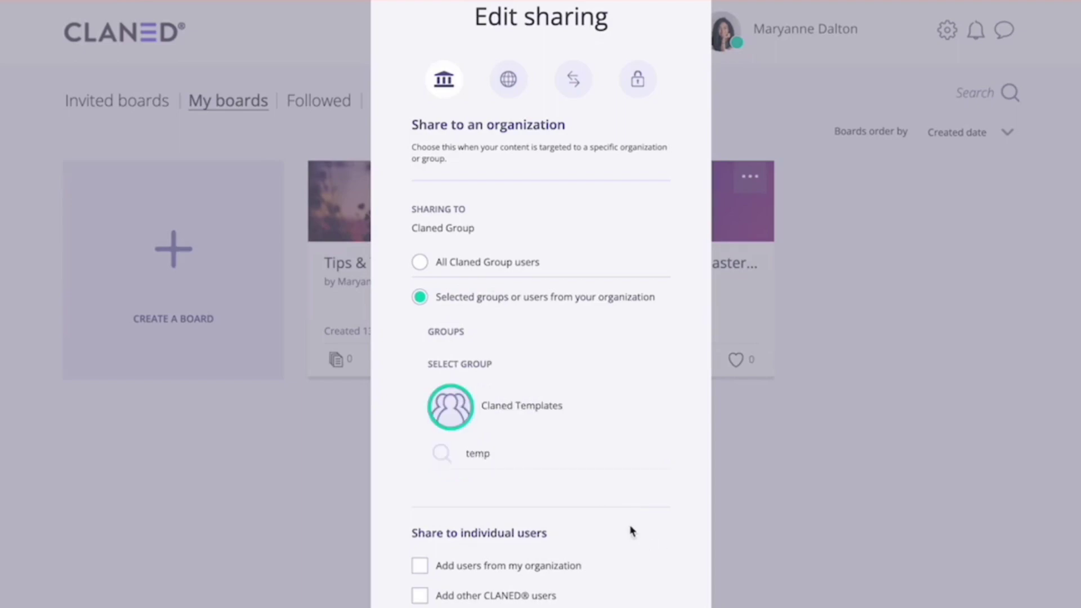
pyautogui.scroll(-1, 610, 393)
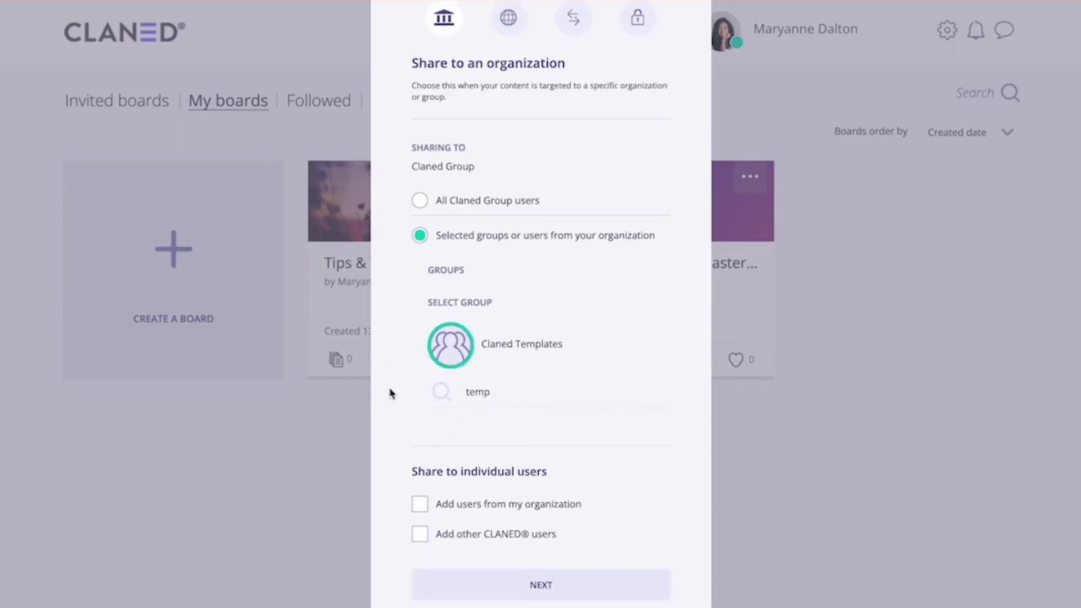
# Proceed with NEXT to the Board settings step
pyautogui.click(543, 583)
pyautogui.scroll(1, 417, 415)
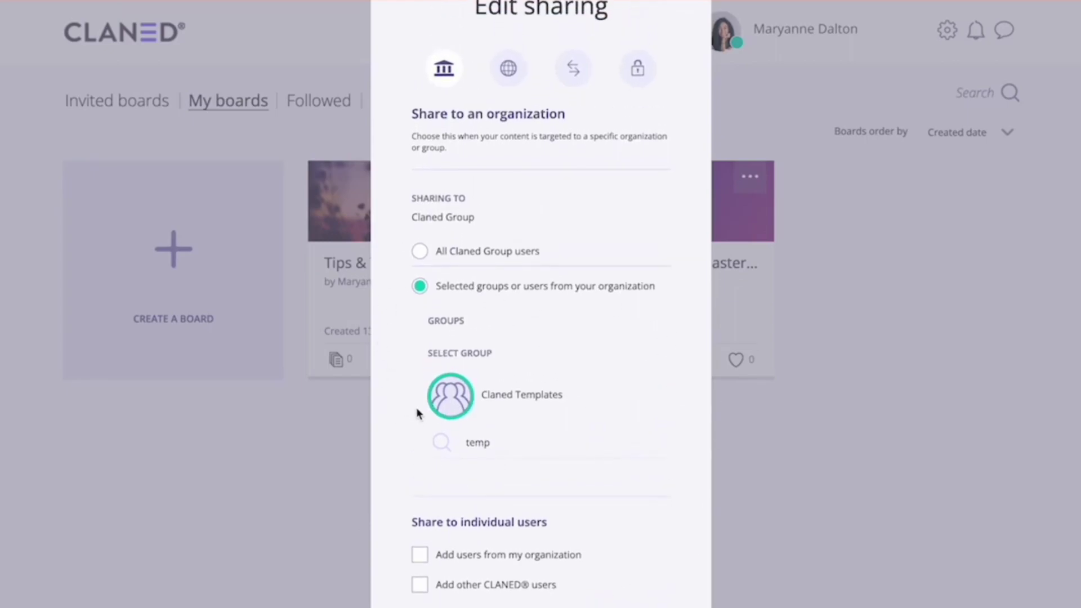
pyautogui.scroll(-1, 417, 415)
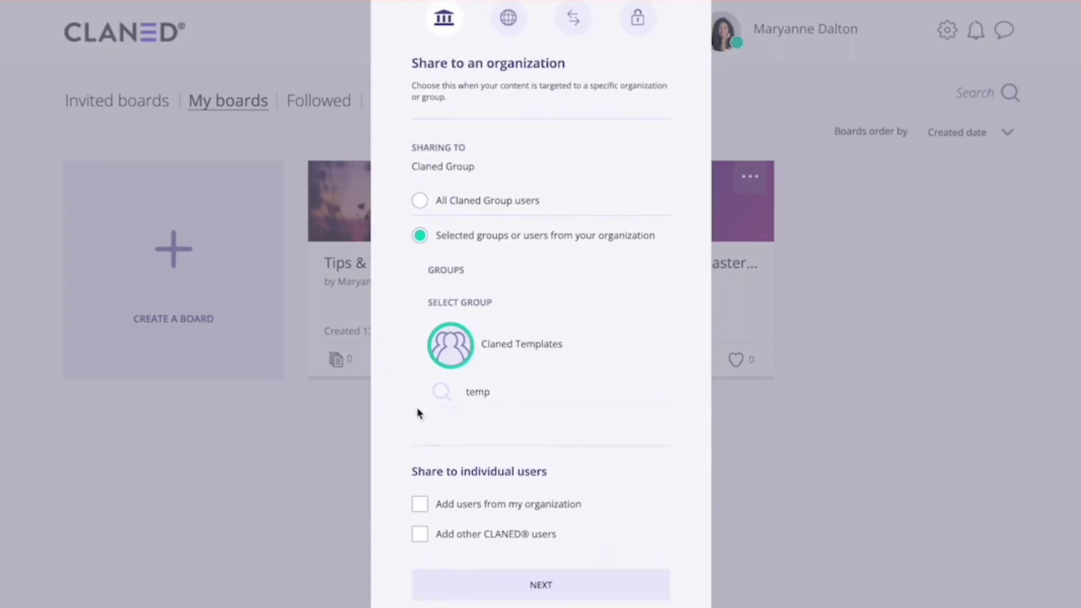
pyautogui.click(543, 588)
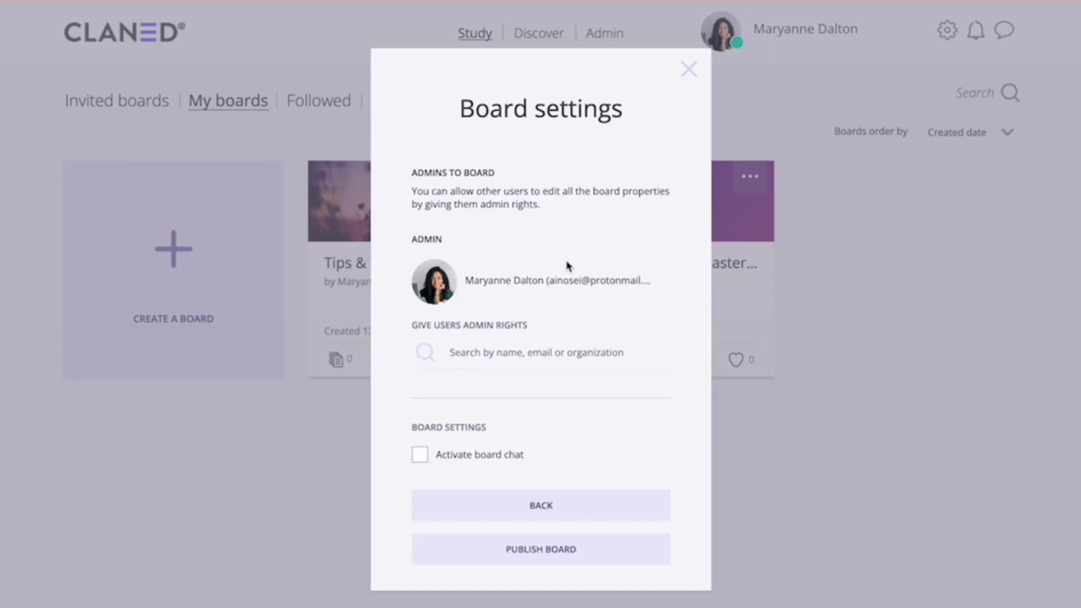
# Add two colleagues, each found by a first-name search, as board admins
pyautogui.click(490, 351)
pyautogui.write('aino')
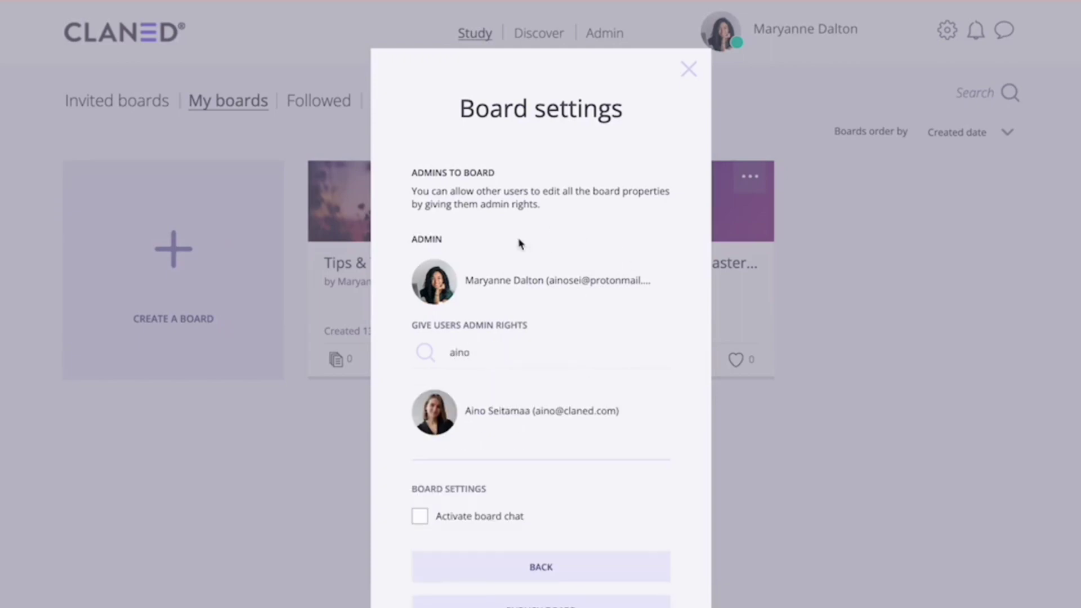
pyautogui.click(510, 431)
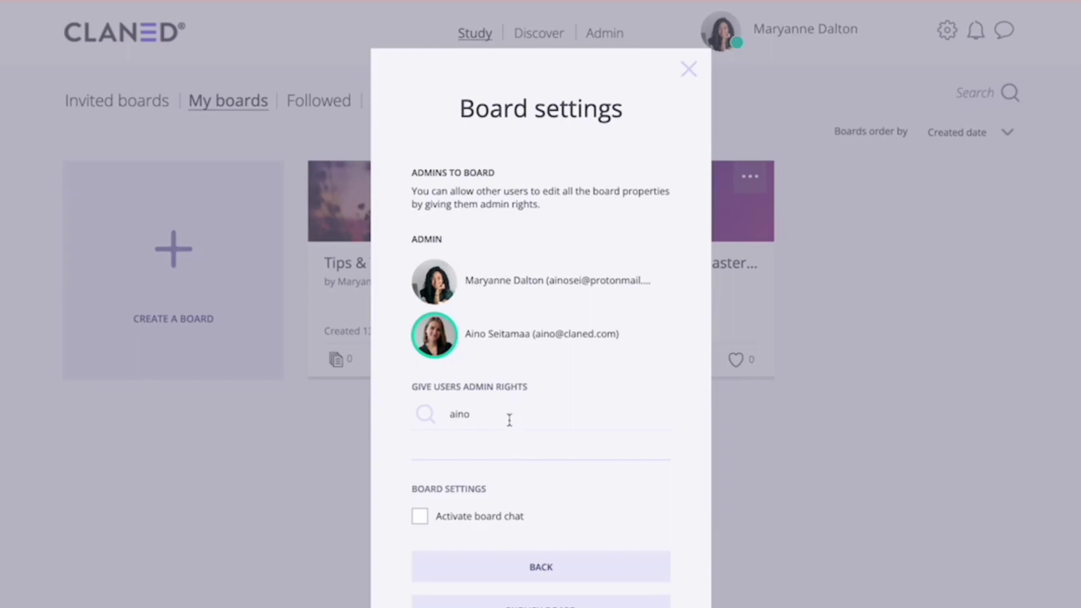
pyautogui.moveTo(509, 420); pyautogui.dragTo(422, 421)
pyautogui.write('chris')
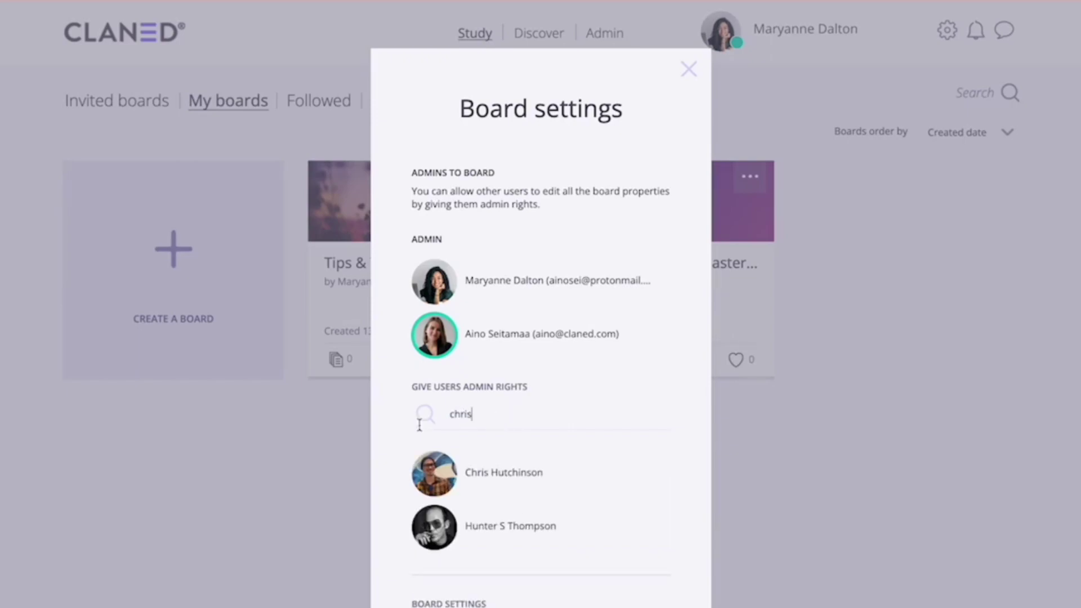
pyautogui.click(514, 473)
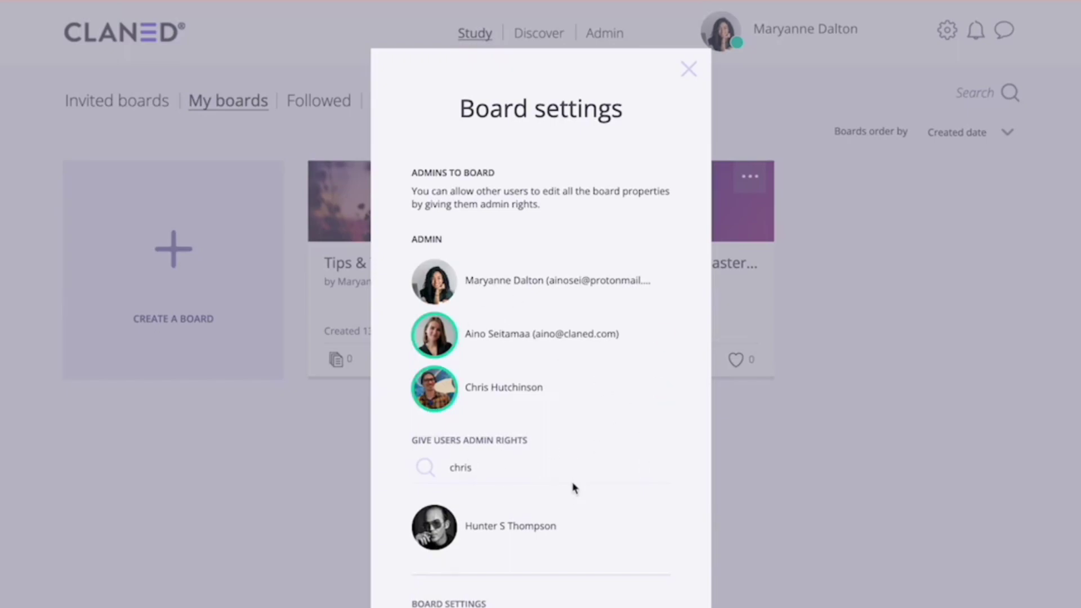
pyautogui.scroll(-2, 580, 452)
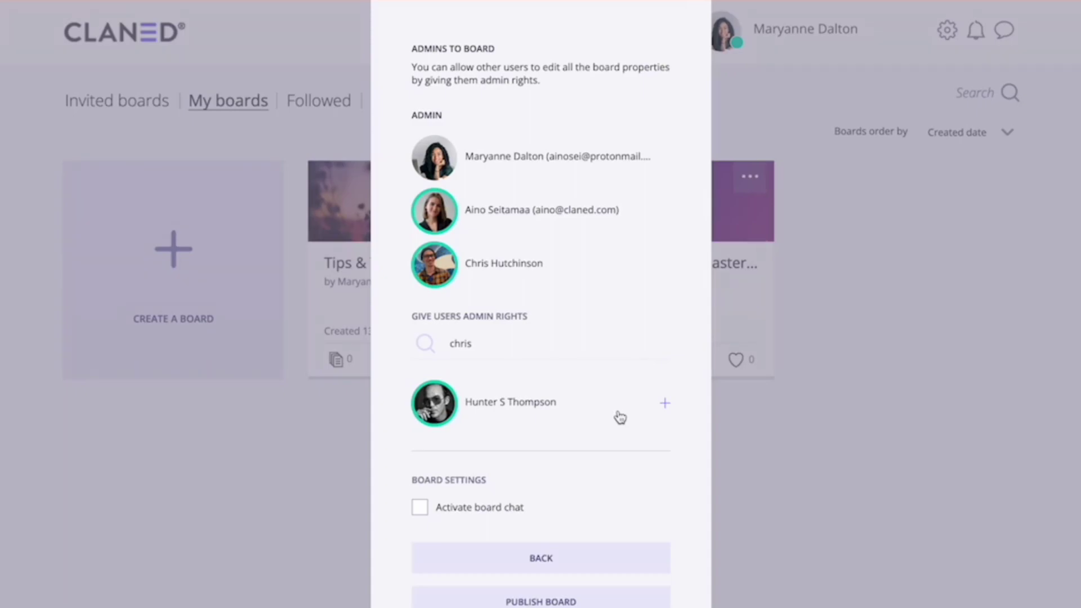
pyautogui.moveTo(505, 210)
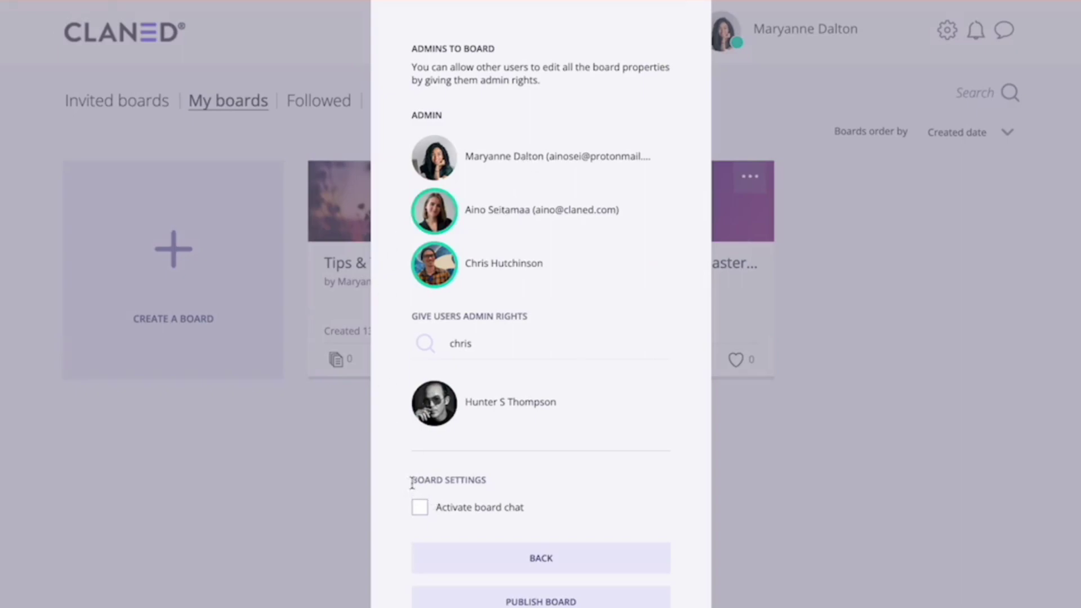
pyautogui.moveTo(411, 483); pyautogui.dragTo(499, 487)
# Tick 'Activate board chat' and publish the board with PUBLISH BOARD
pyautogui.click(494, 488)
pyautogui.click(417, 511)
pyautogui.scroll(1, 585, 487)
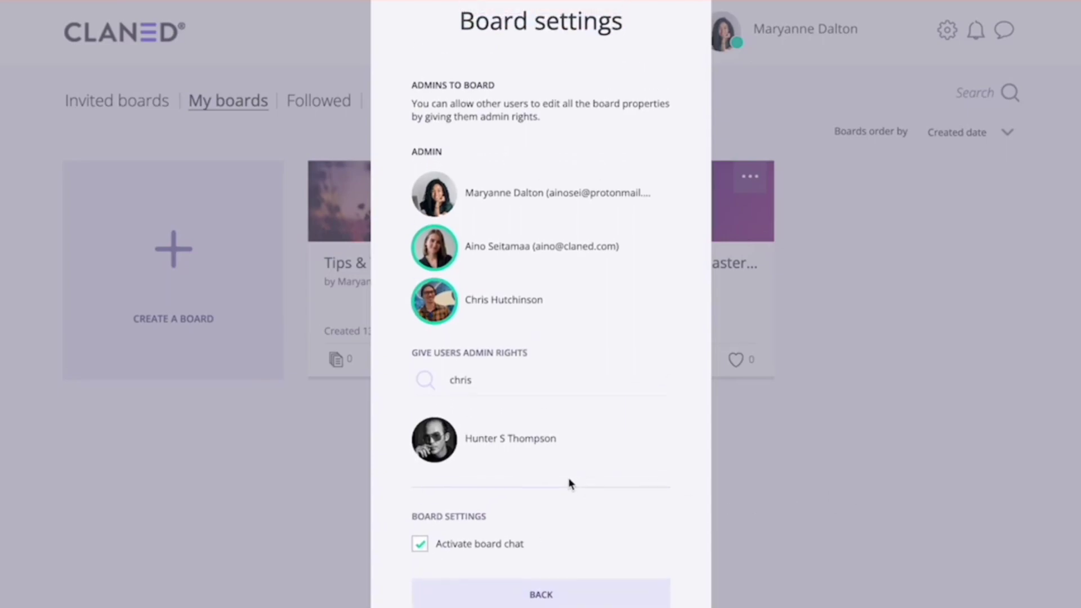
pyautogui.scroll(-1, 570, 483)
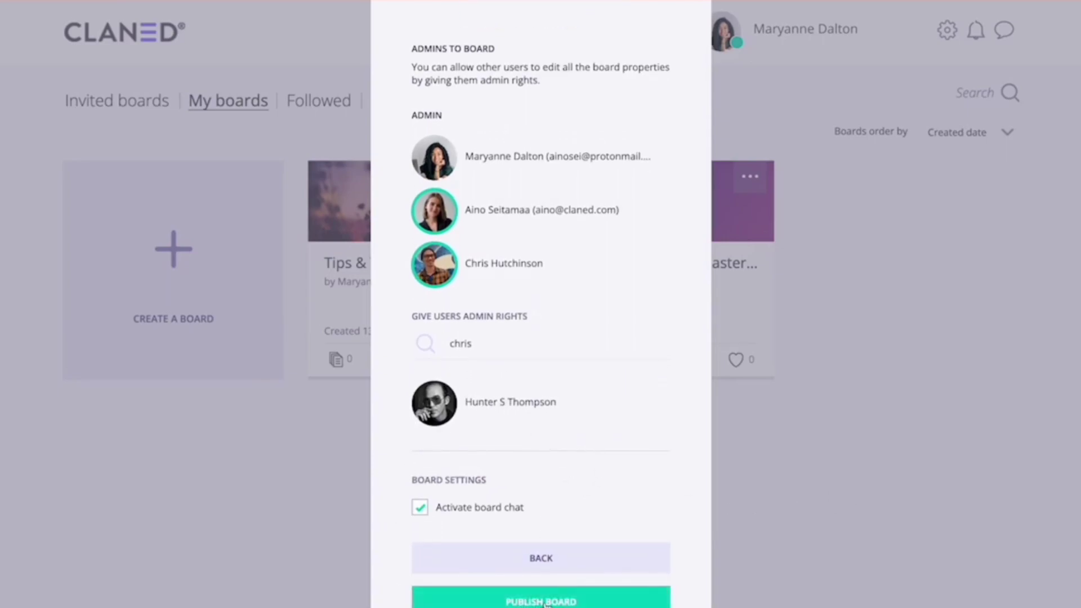
pyautogui.click(544, 603)
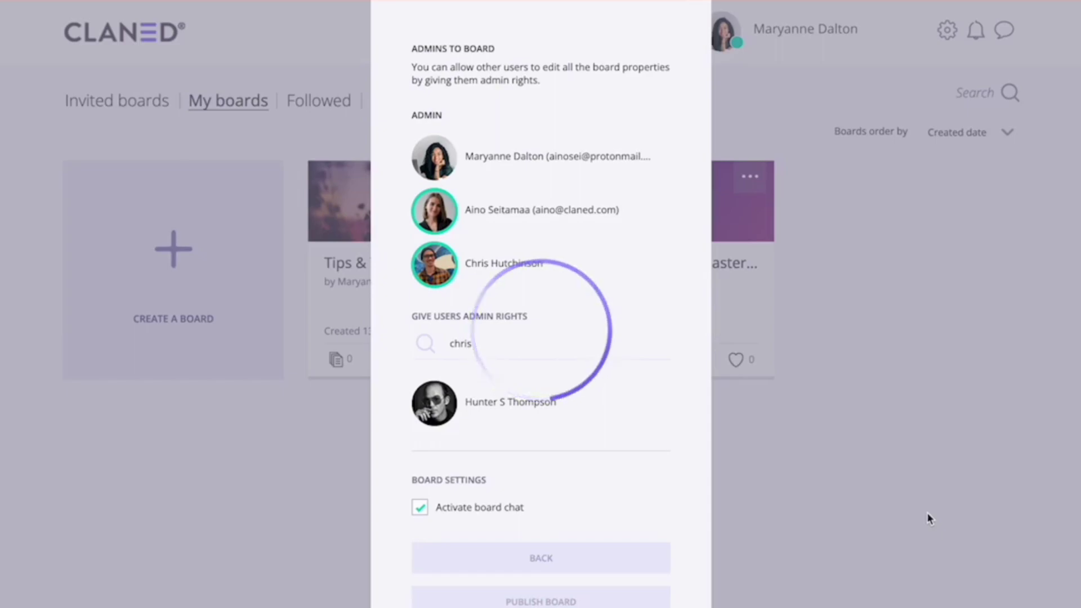